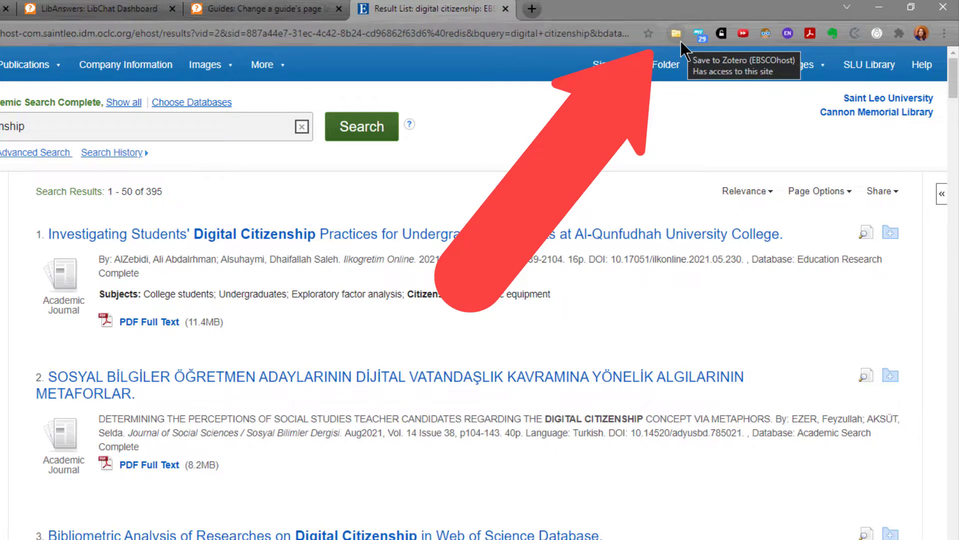
Open the record of the first search result and save the article to Zotero's APA Zotero Presentation collection
click(222, 238)
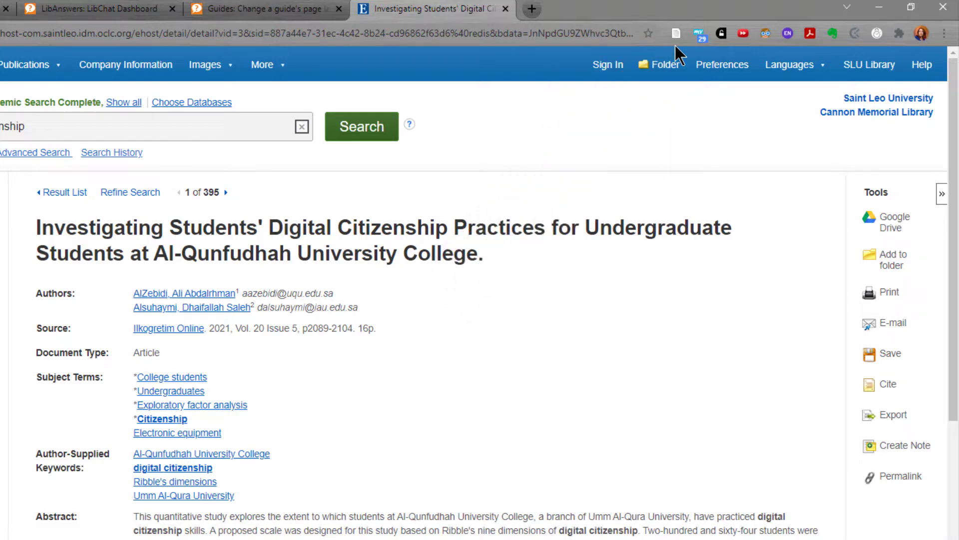
click(674, 35)
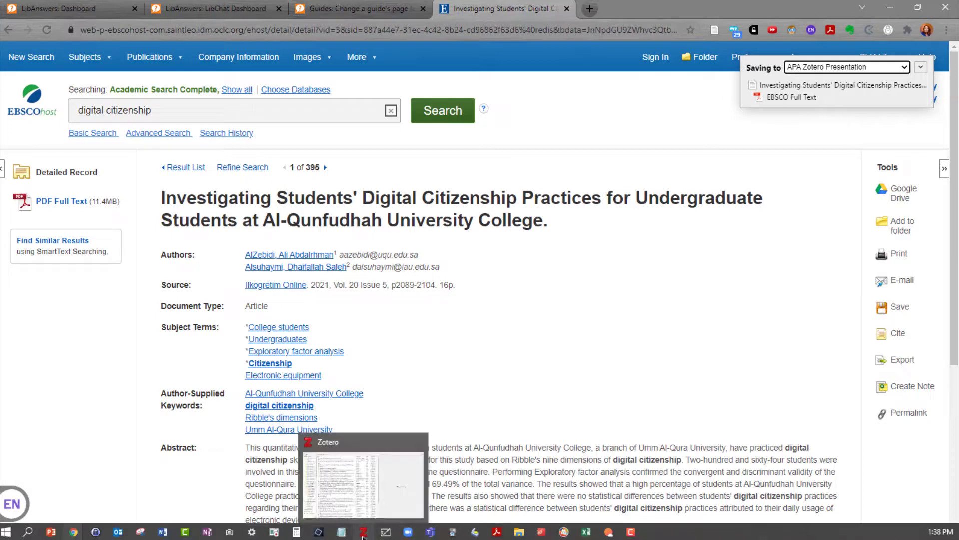
Switch to Zotero and expand the saved article "Investigating Students' Digital Citizenship Practices" to show its attachment
click(363, 535)
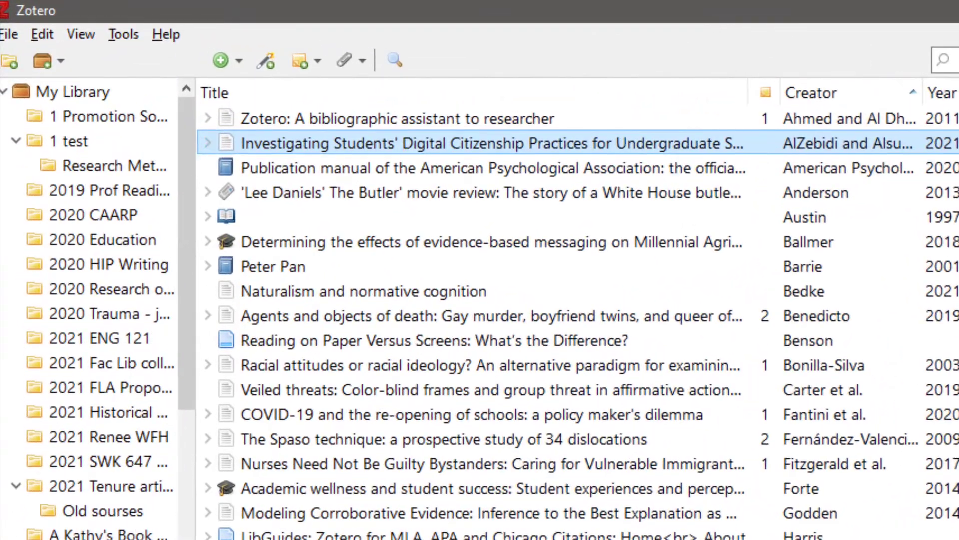
double_click(284, 146)
click(207, 147)
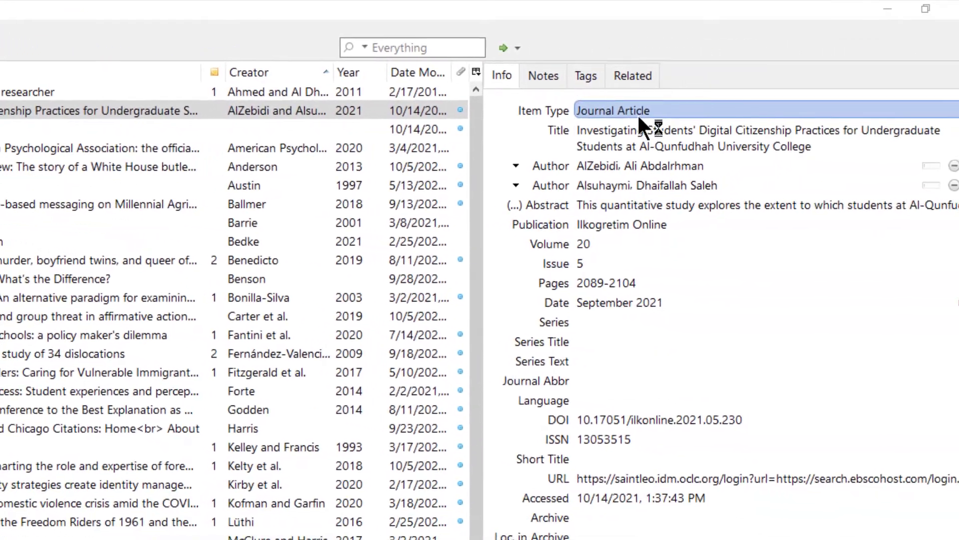
Review the article's saved details: title, authors, abstract, publication, volume, issue, pages, date, journal abbreviation and DOI
click(605, 150)
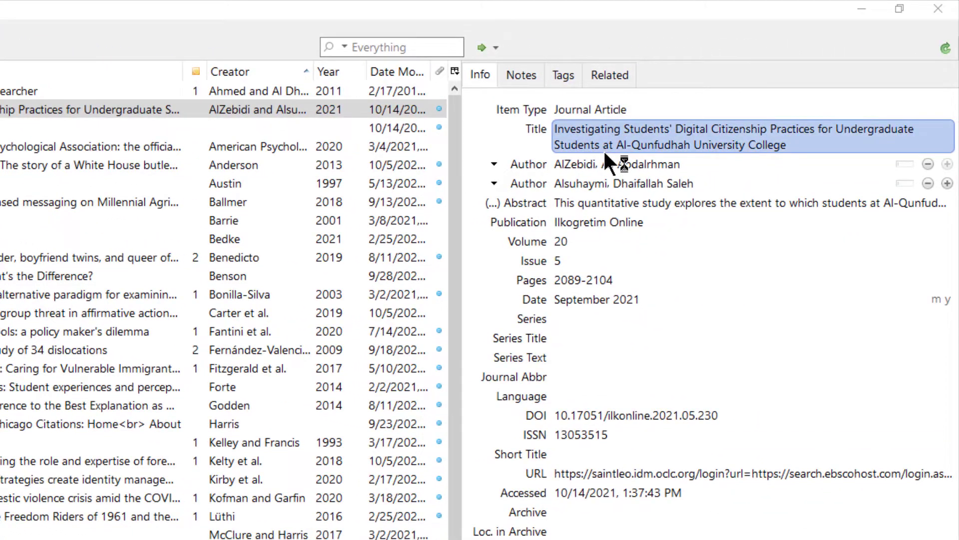
click(593, 179)
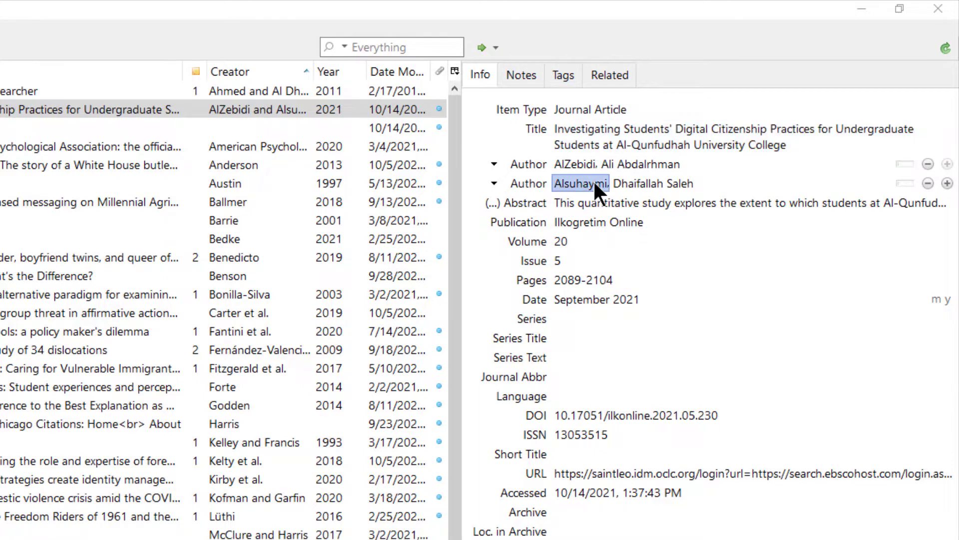
click(588, 164)
click(578, 204)
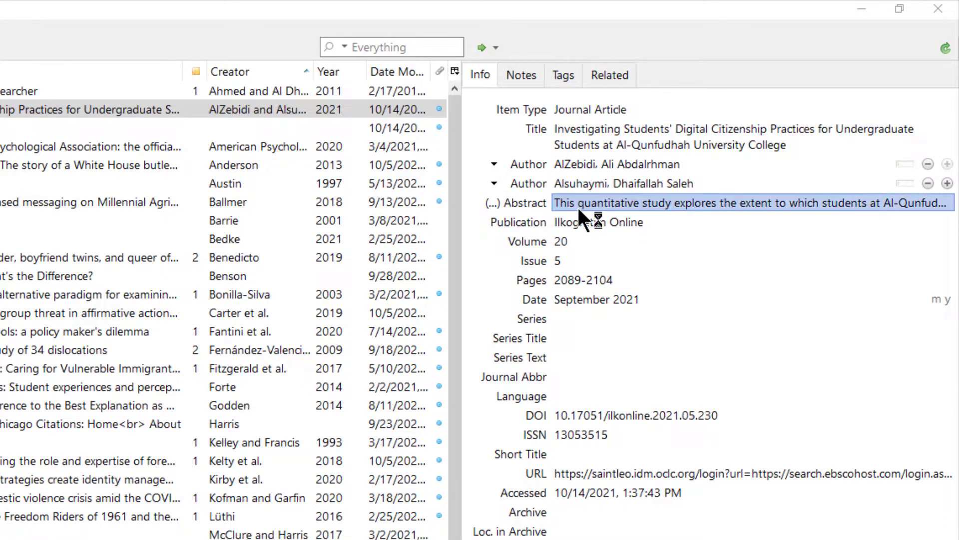
click(575, 223)
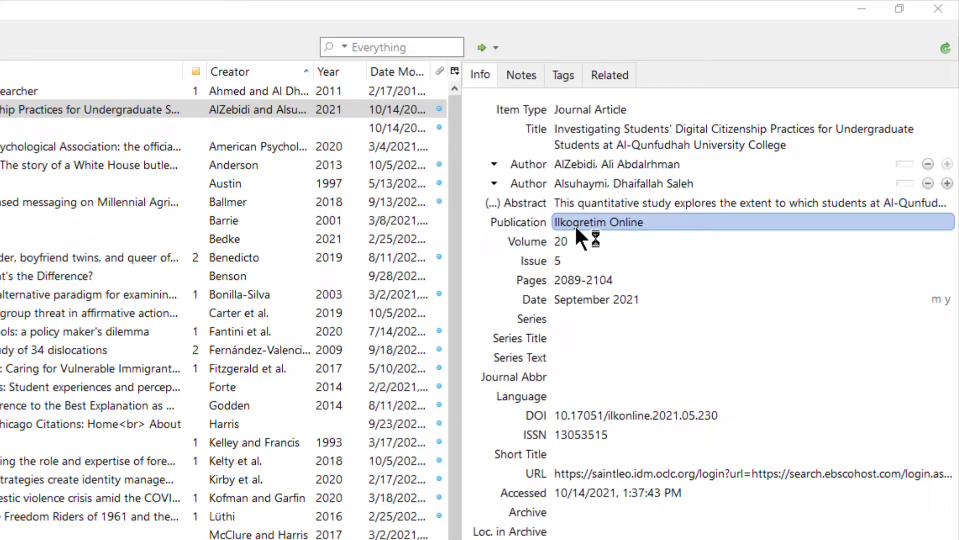
click(565, 241)
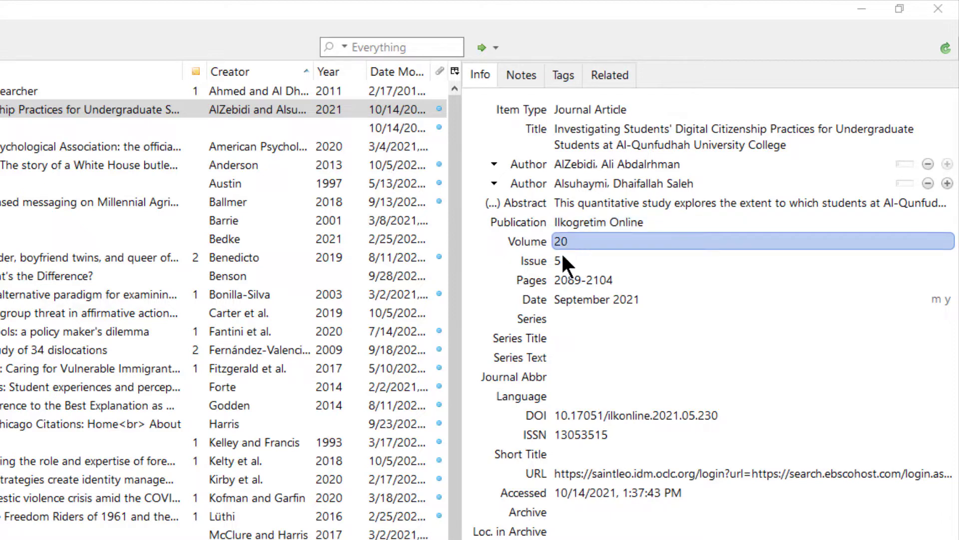
click(559, 259)
click(564, 279)
click(625, 300)
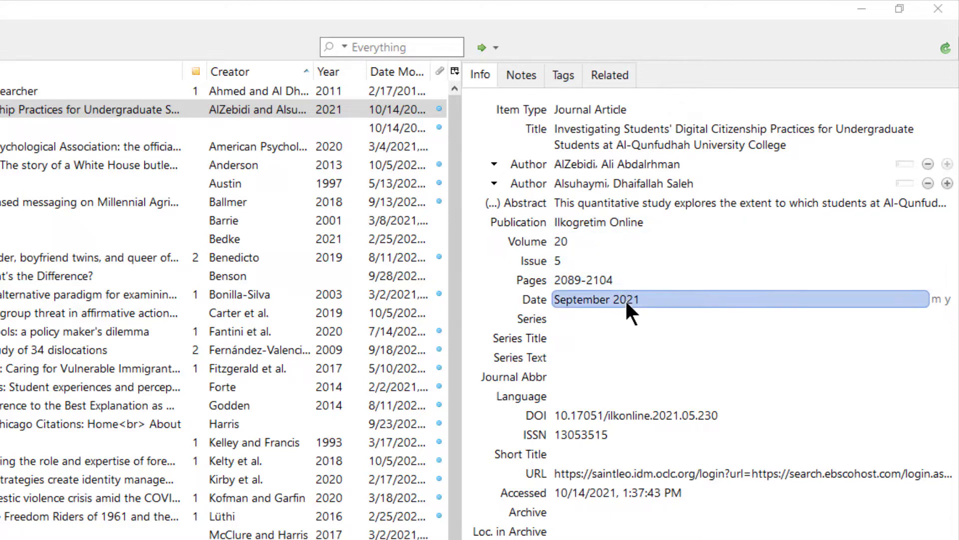
click(613, 377)
click(607, 416)
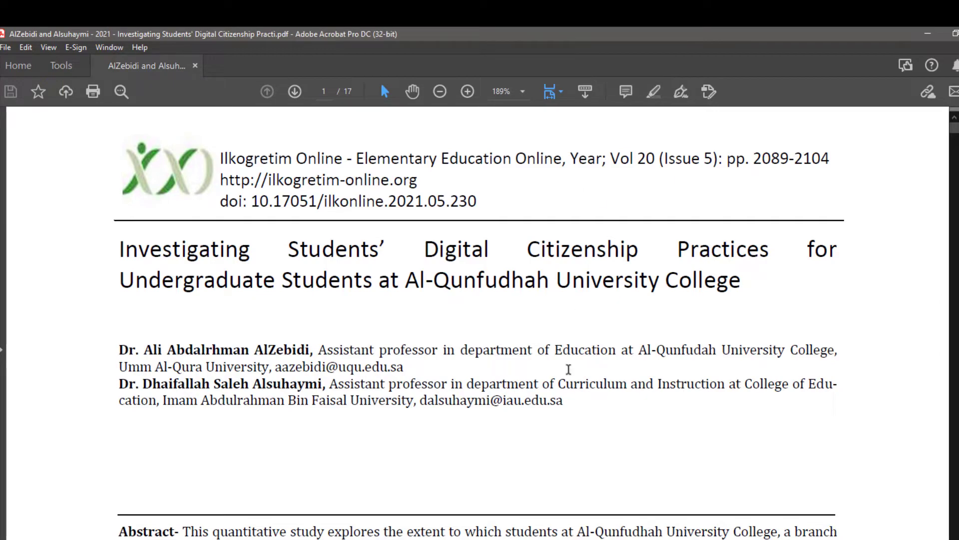
In the article PDF's Introduction, copy the passage "networking technologies have already turned the planet into a virtual community"
scroll(569, 428, down, 3)
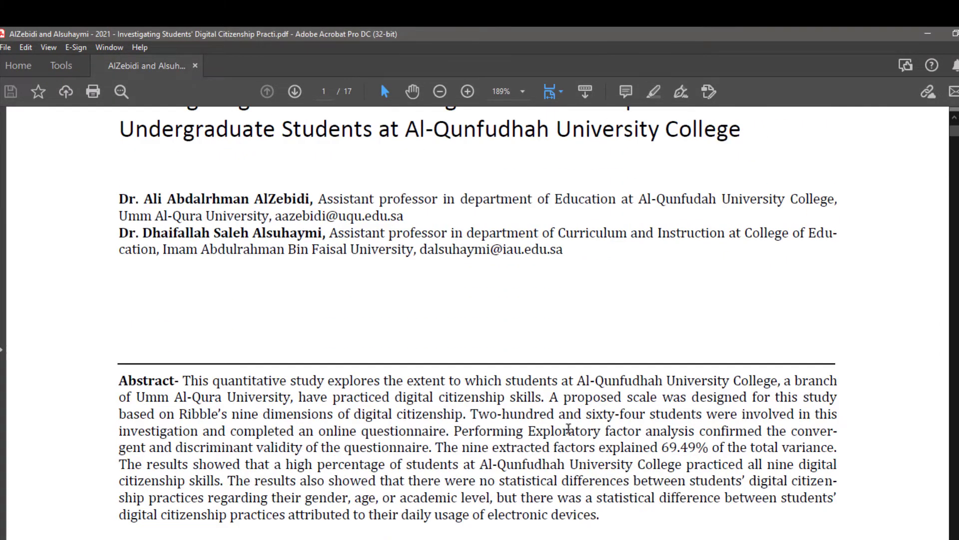
scroll(568, 428, down, 10)
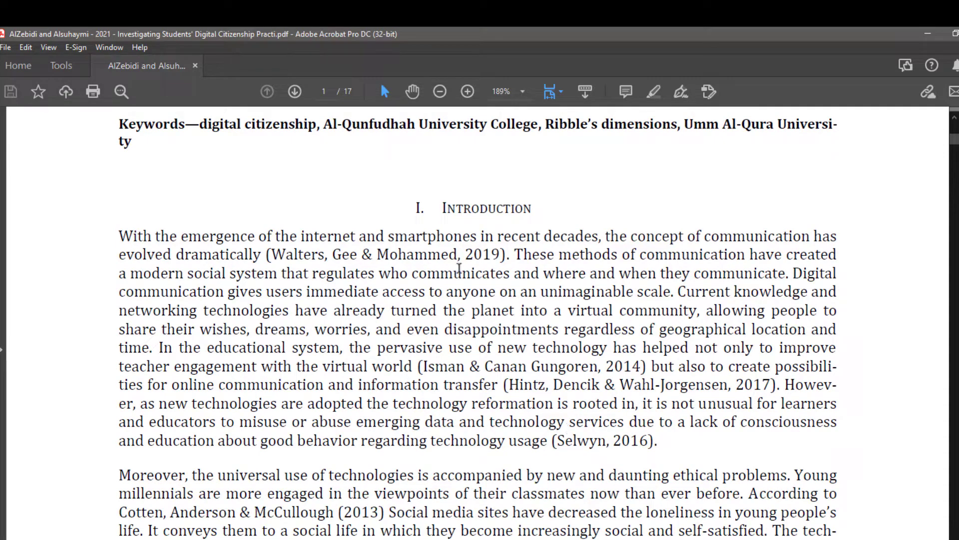
drag(119, 310, 655, 313)
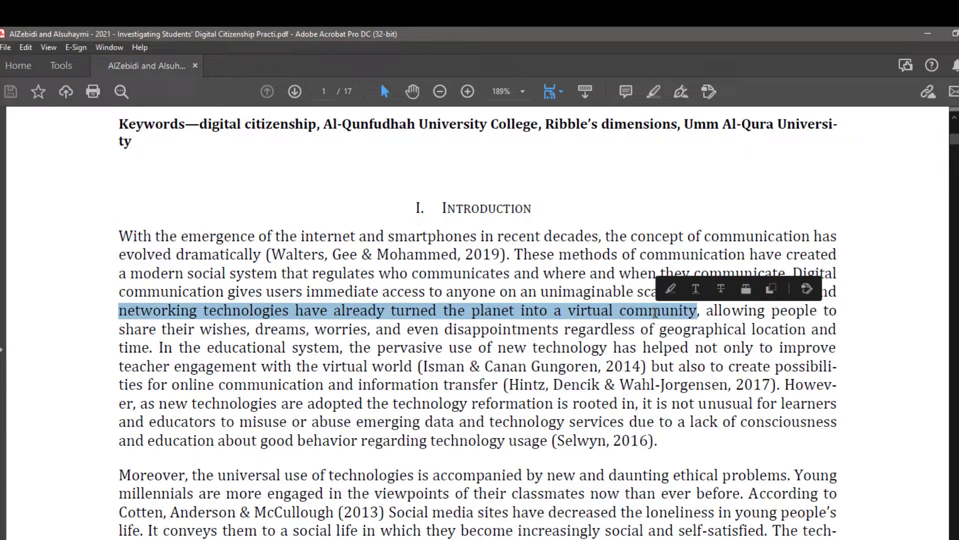
key(ctrl+c)
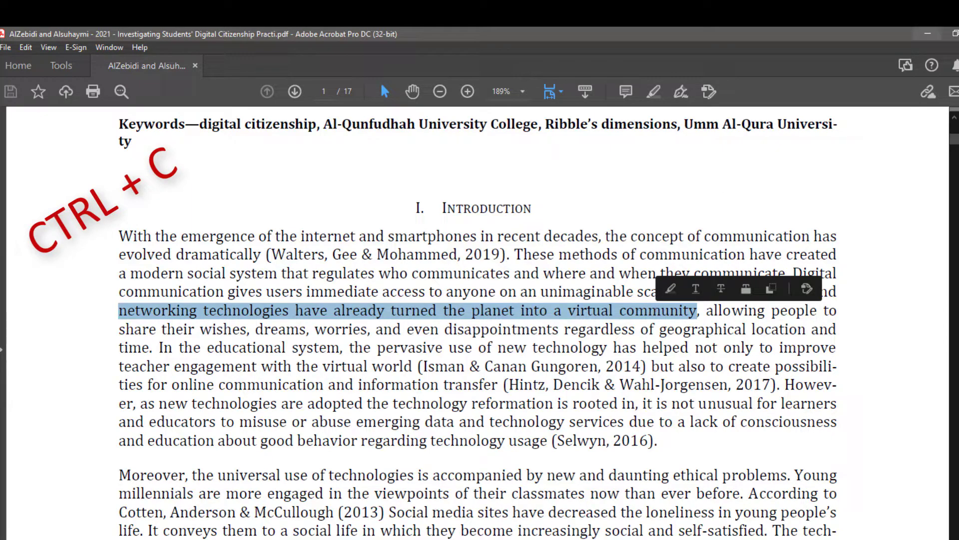
Switch back to Zotero and add a note to the article containing the copied passage
click(931, 33)
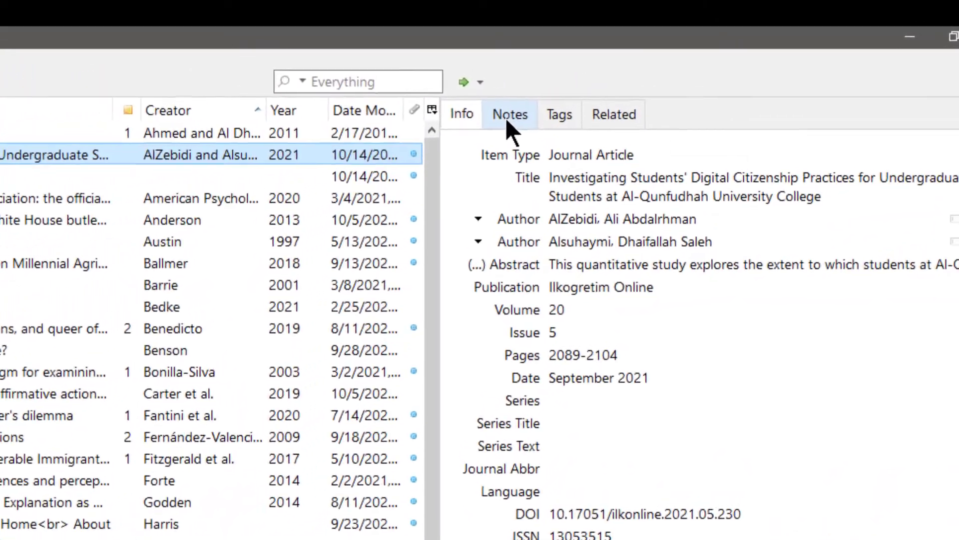
click(559, 104)
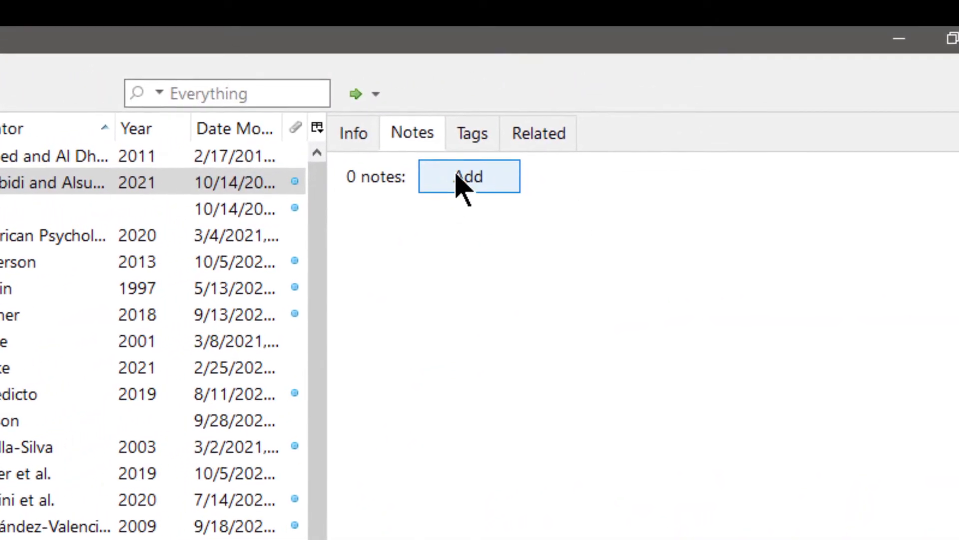
click(462, 172)
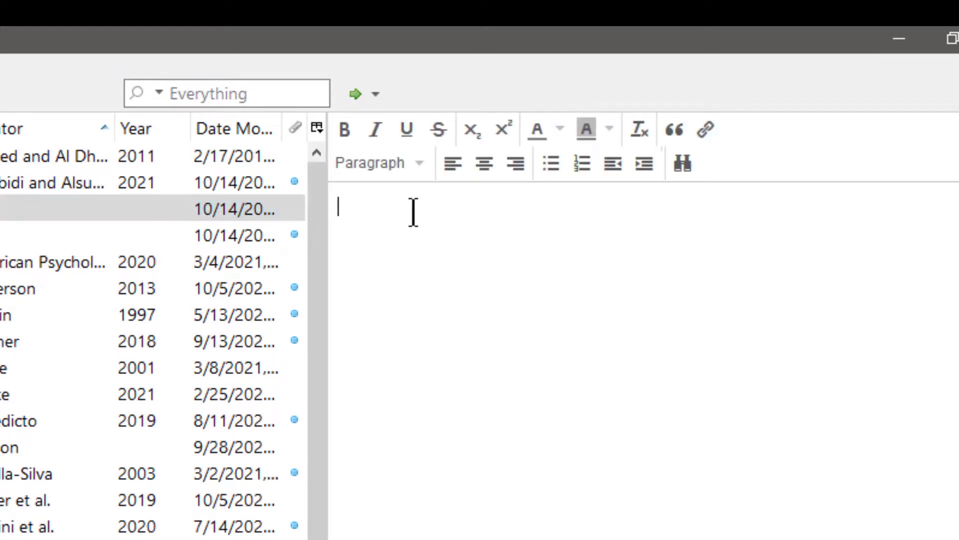
key(ctrl+v)
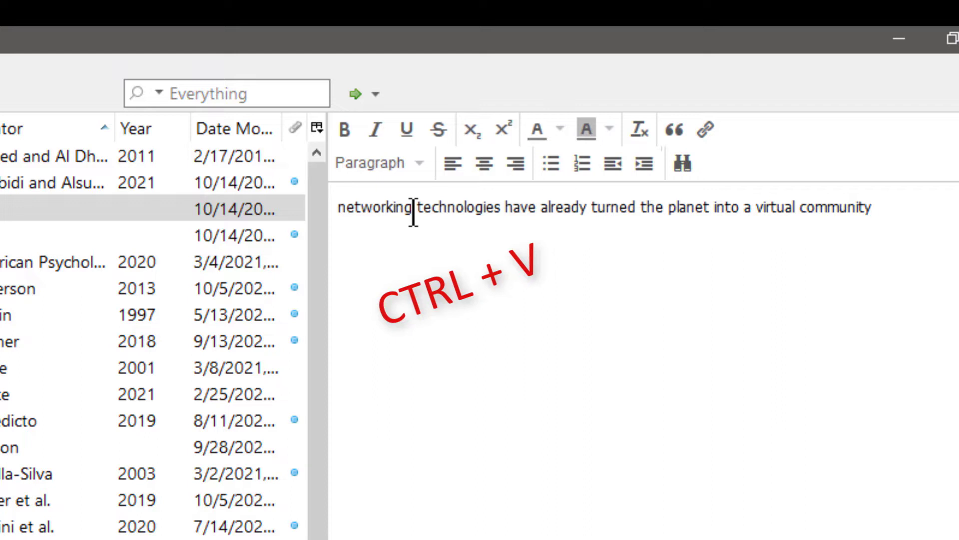
Add a closing quotation mark to the passage in the note and place the text cursor at its beginning
text(")
key(Left)
key(Left)
key(Left)
key(Left)
key(Left)
key(Left)
key(Left)
key(Left)
key(Left)
key(Left)
key(Left)
key(Left)
key(Left)
key(Left)
key(Left)
key(Left)
key(Left)
key(Left)
key(Left)
key(Left)
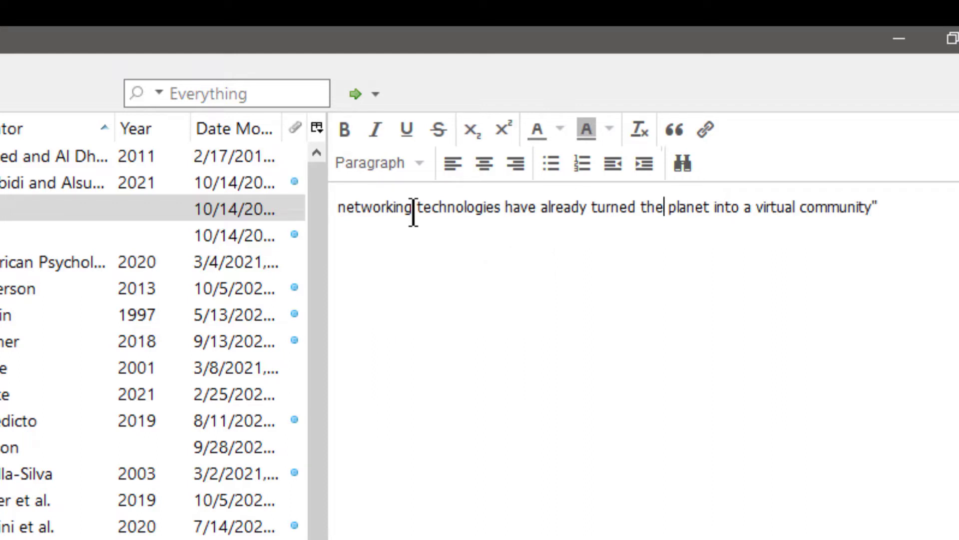
key(Left)
key(Left)
key(Left)
key(Left)
key(Left)
key(Left)
key(Left)
key(Left)
key(Left)
key(Left)
key(Left)
key(Left)
key(Left)
key(Left)
key(Left)
key(Left)
key(Left)
key(Left)
key(Left)
key(Left)
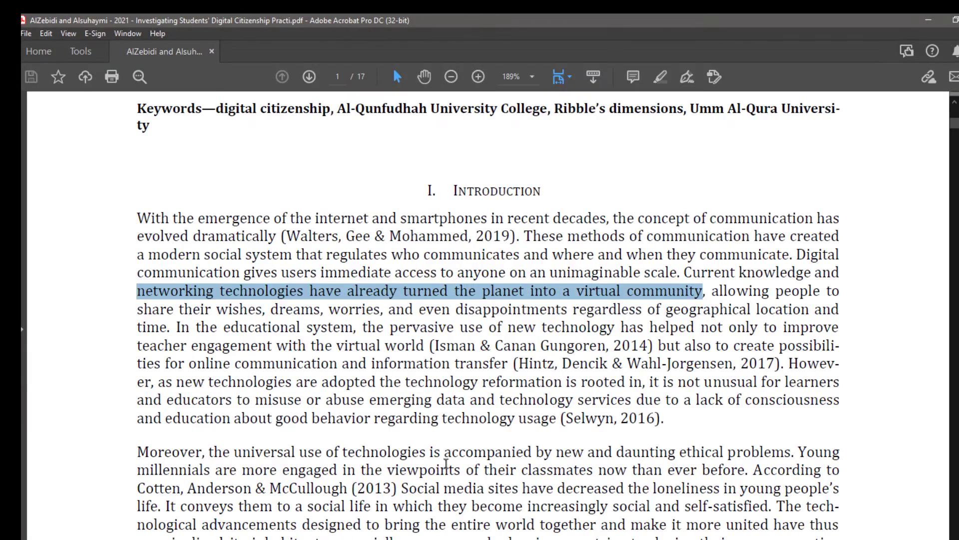
Find page number 2089 in the PDF's first-page footer and put "2089 - " before the passage in the Zotero note
scroll(527, 384, down, 6)
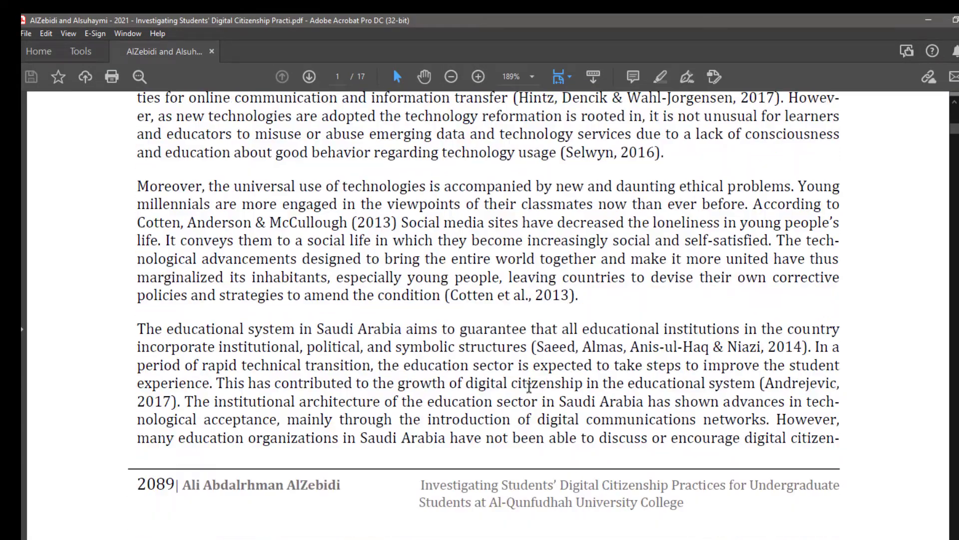
scroll(529, 386, down, 1)
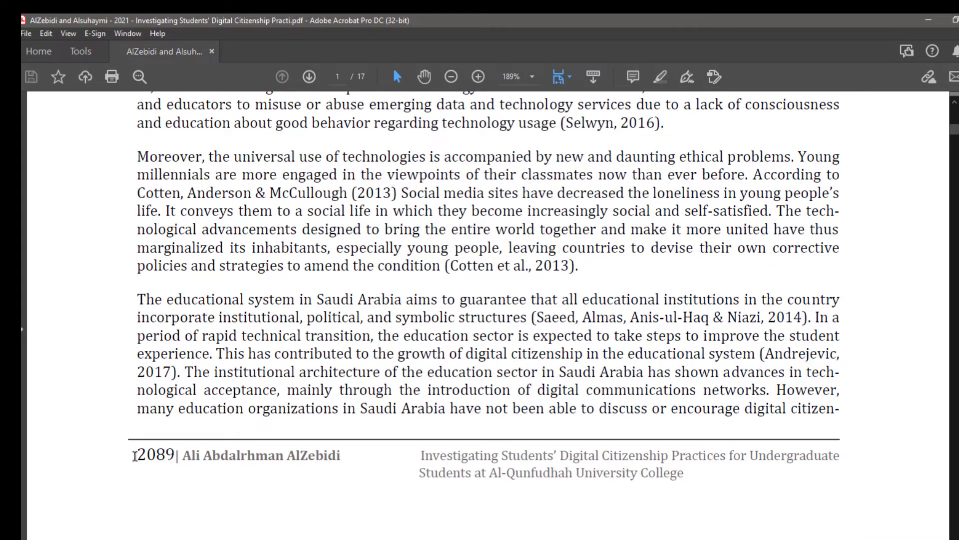
drag(137, 456, 185, 456)
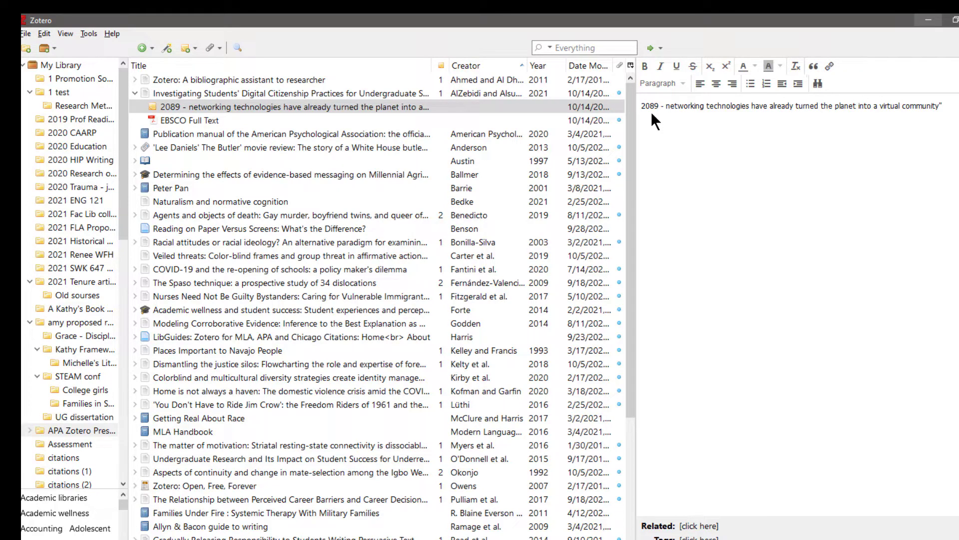
Set the insertion point after "quoting from the source" in the Word template, and copy the passage with its closing mark from the Zotero note
click(926, 20)
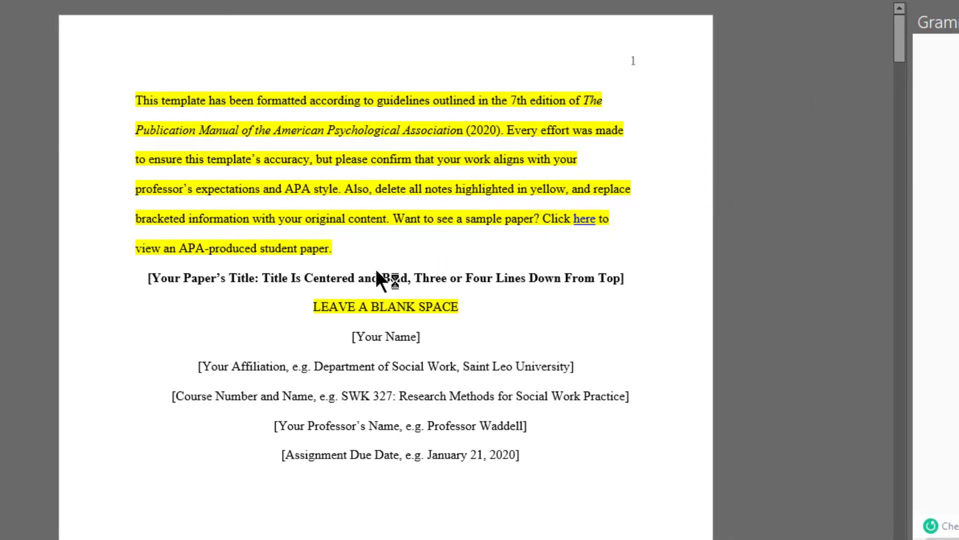
scroll(184, 282, down, 15)
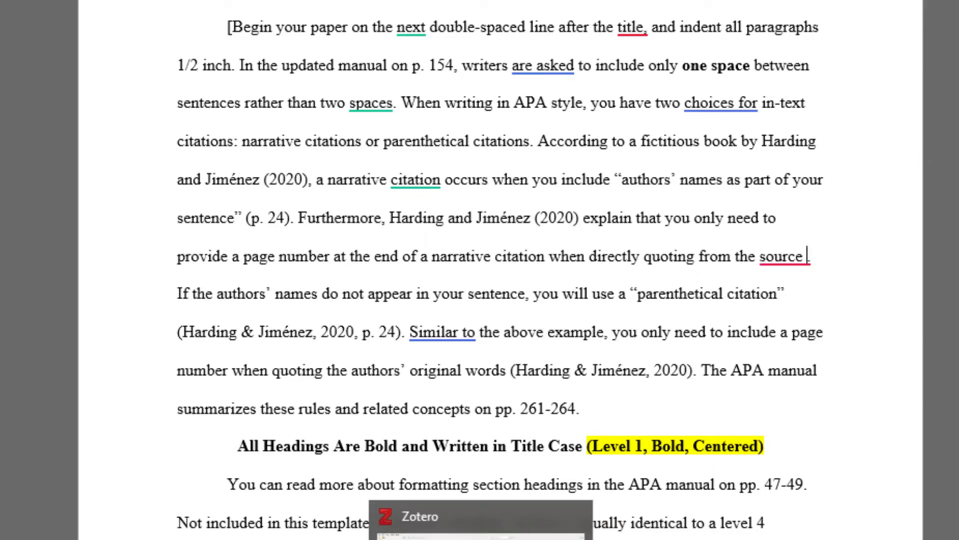
click(480, 522)
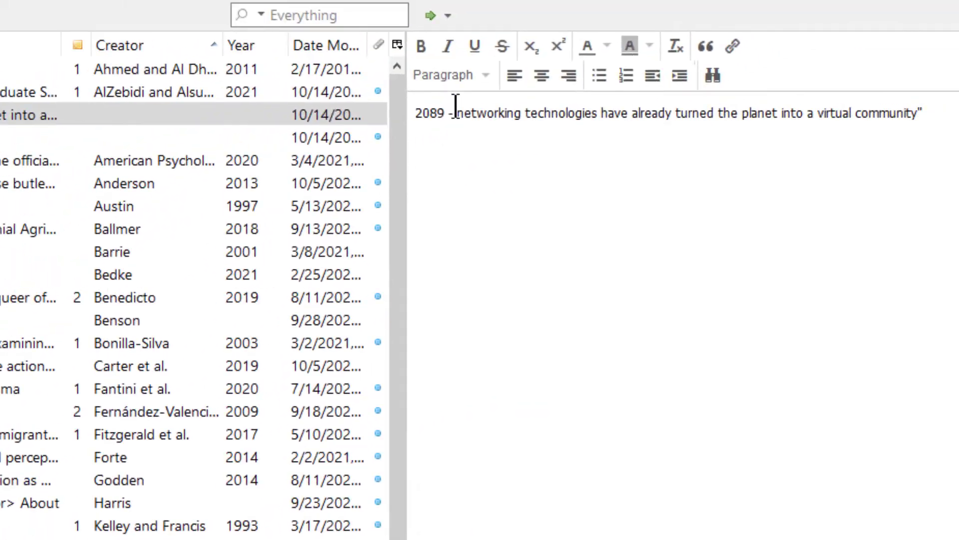
drag(456, 107, 924, 113)
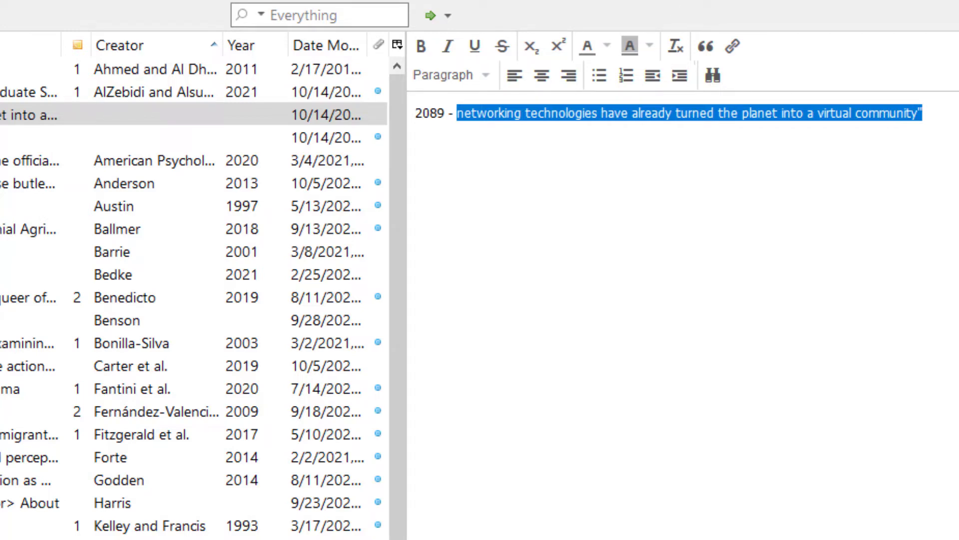
Switch to Word and paste the passage after "source" with merged formatting
key(alt+Tab)
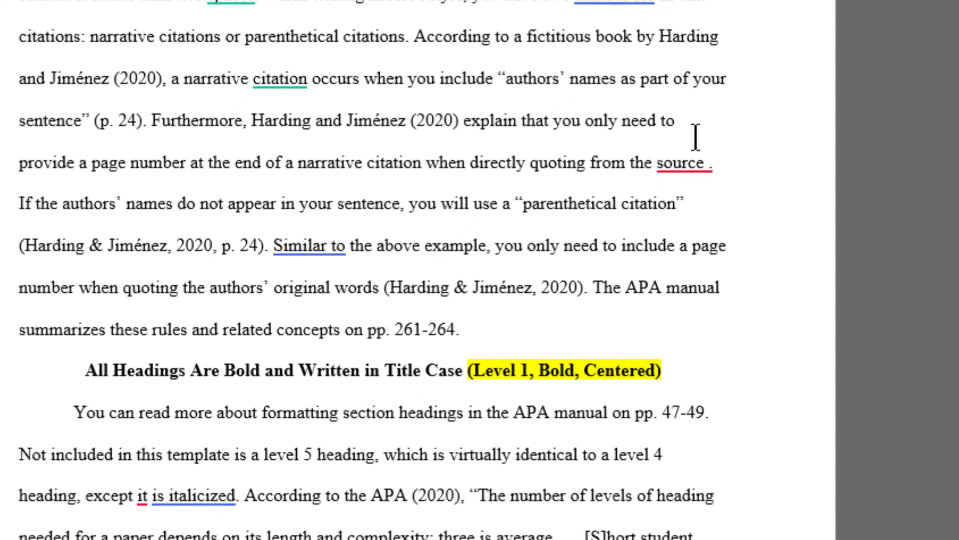
right_click(720, 159)
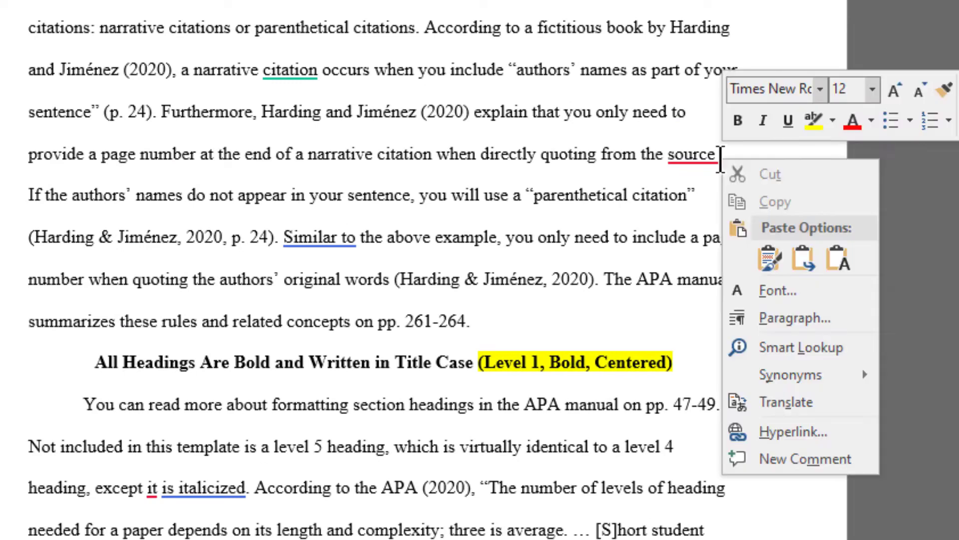
click(770, 259)
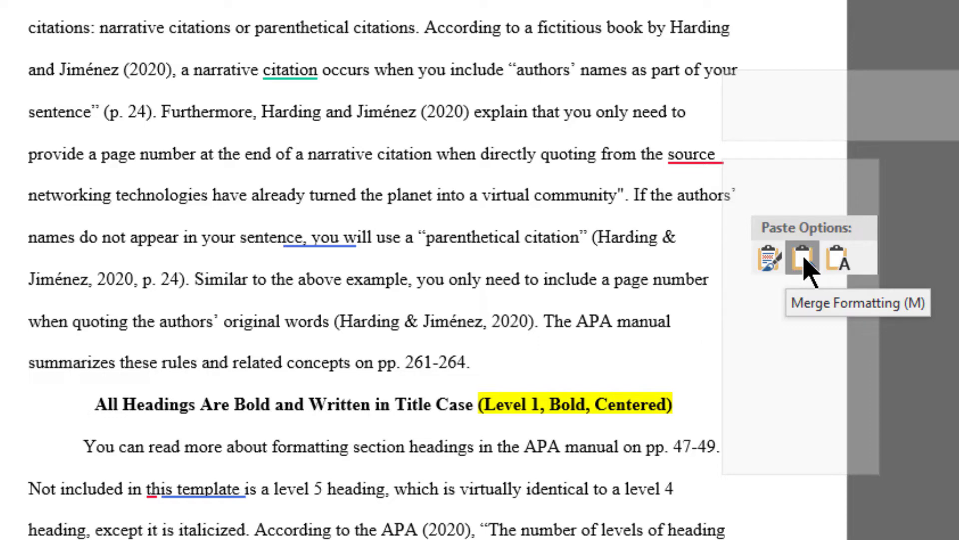
click(803, 258)
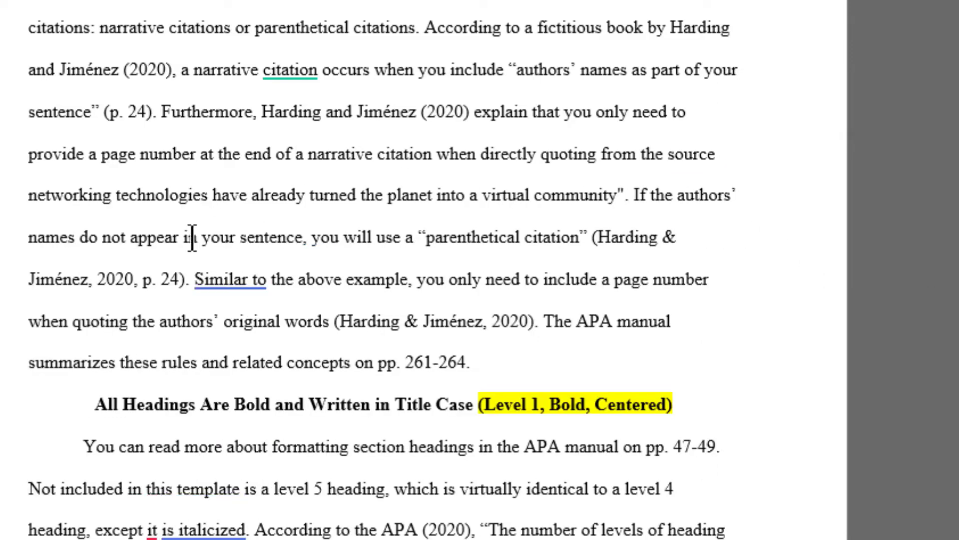
Add an opening quotation mark before the pasted passage and a space between its closing mark and the period
click(29, 194)
text(")
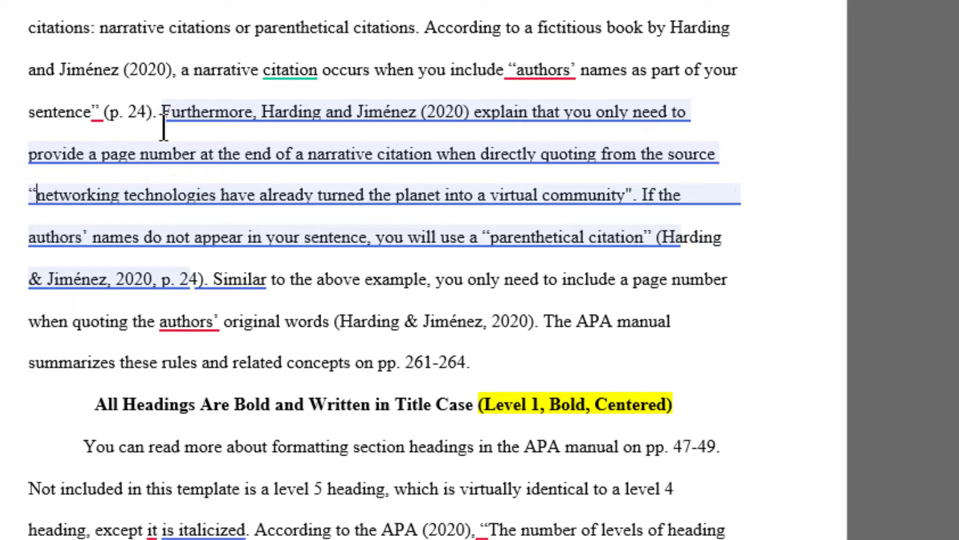
click(629, 198)
text(")
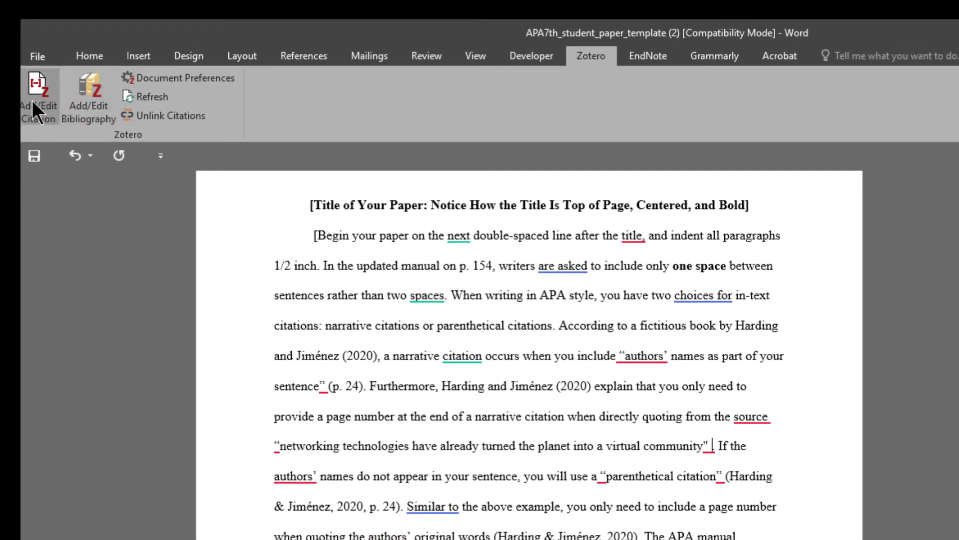
Insert a Zotero citation after the quotation for the article "Investigating Students' Digital Citizenship Practices for Undergraduate Students", with page 2089
click(34, 103)
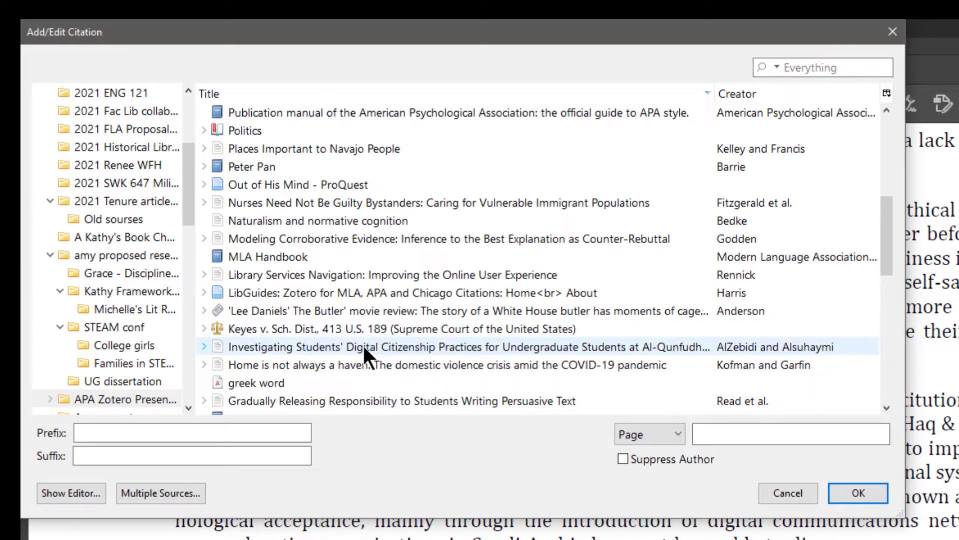
click(364, 346)
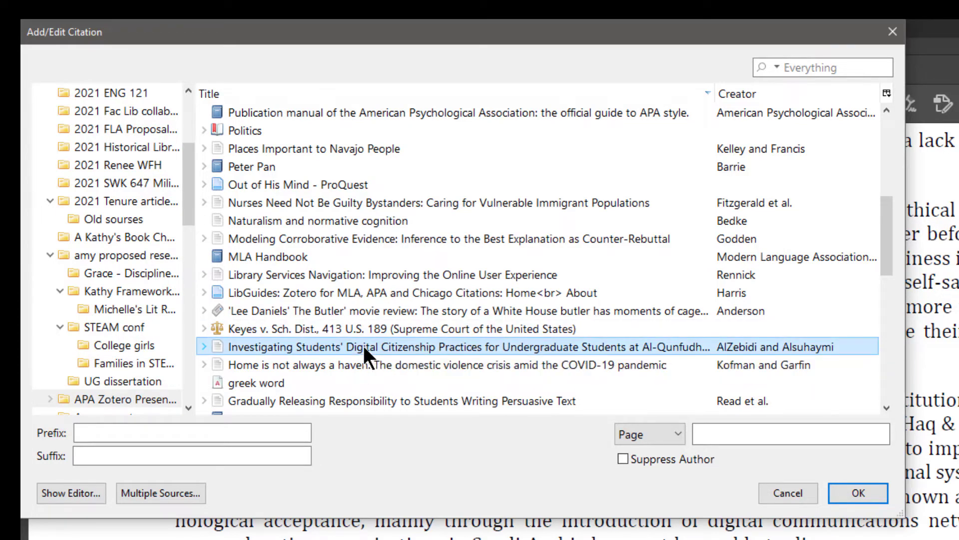
click(205, 343)
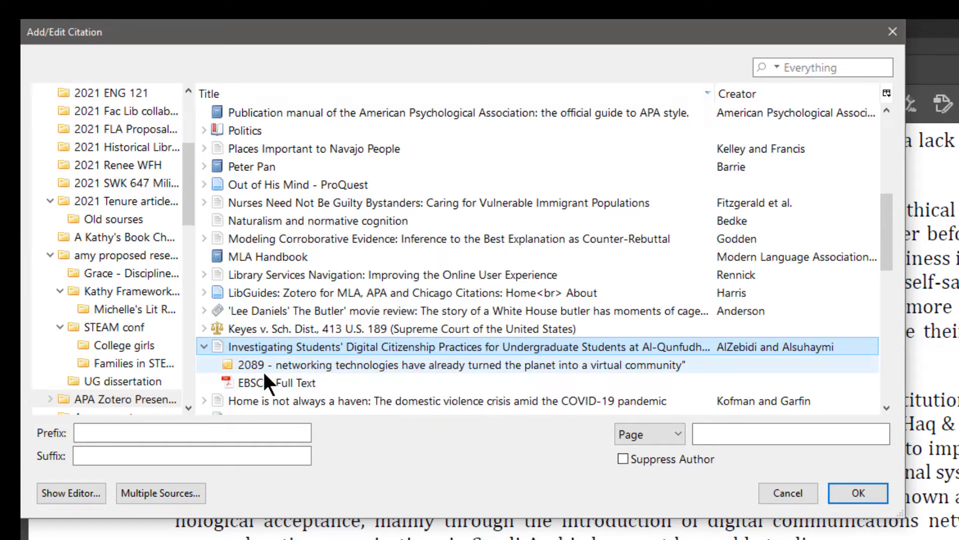
click(698, 433)
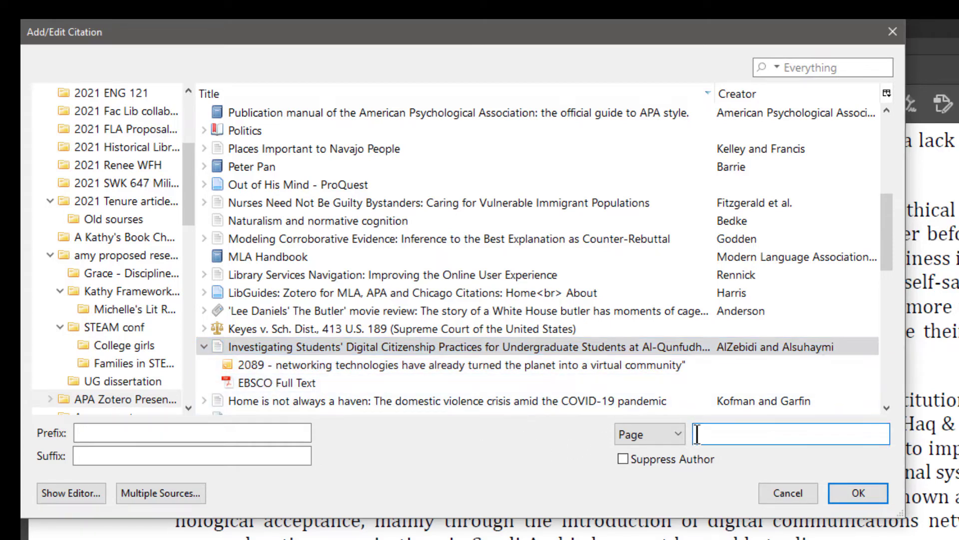
text(2089)
click(298, 342)
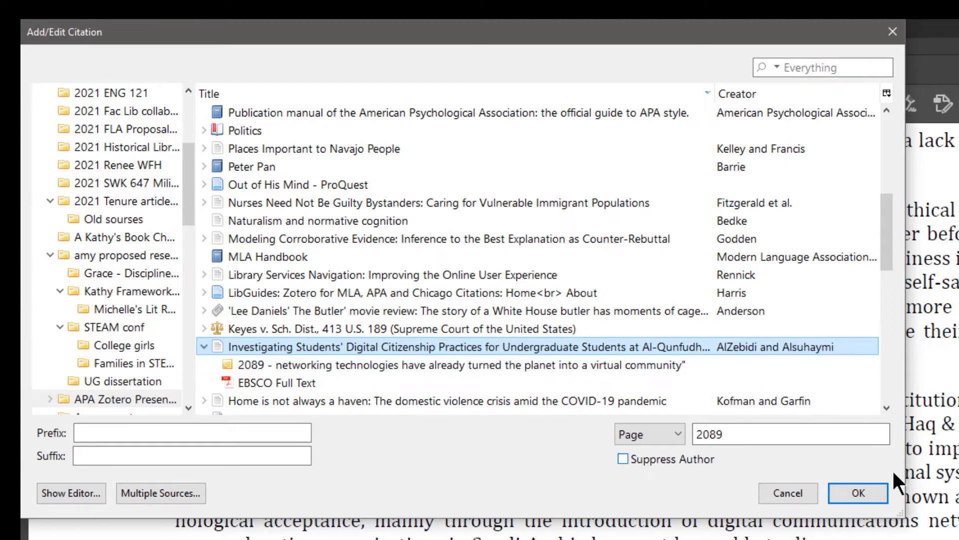
click(848, 484)
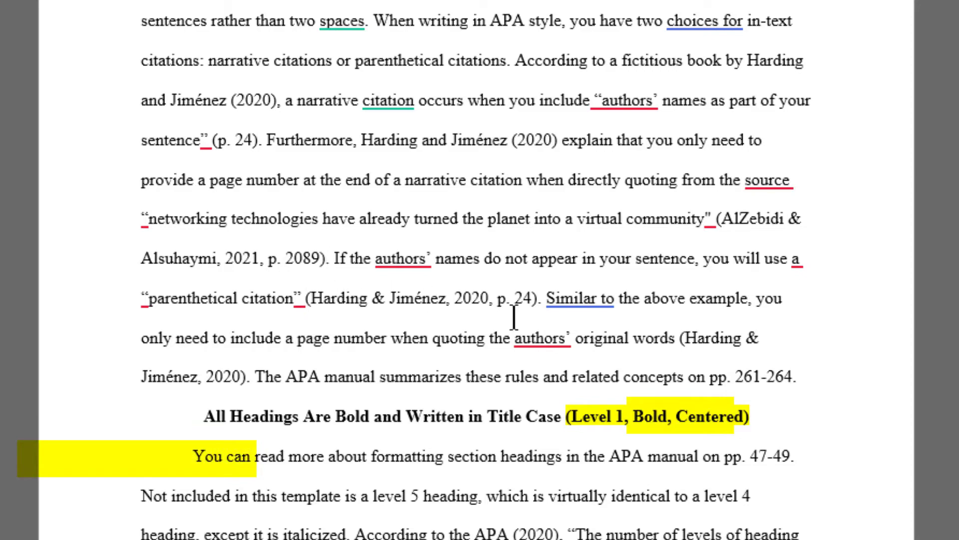
Start a new line under the References heading on page 6, insert the Zotero bibliography there and look through its entries
scroll(534, 314, down, 3)
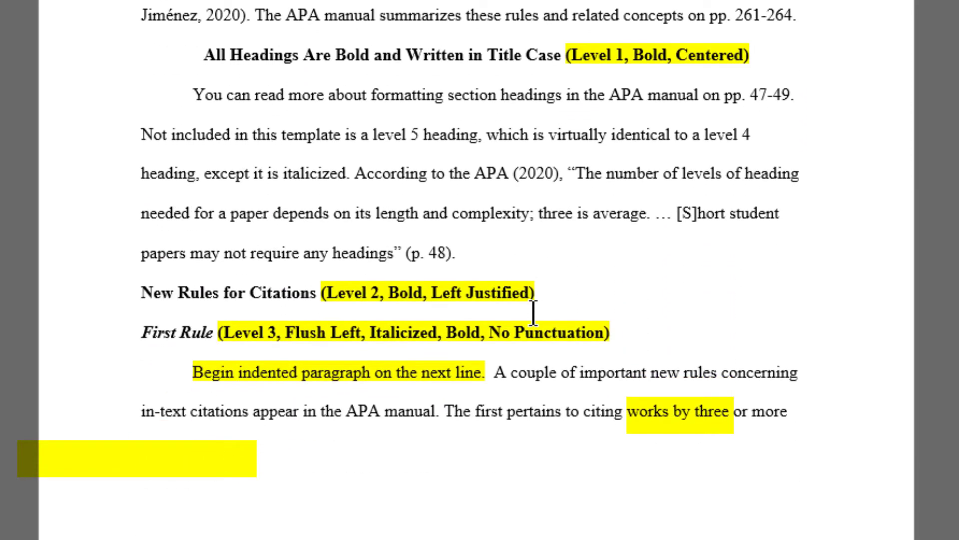
scroll(533, 314, down, 20)
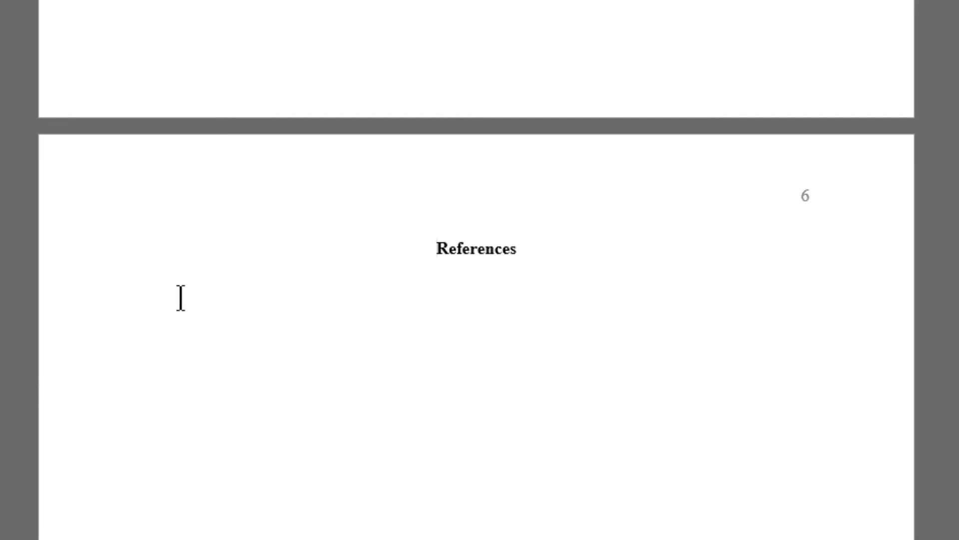
click(578, 254)
key(Return)
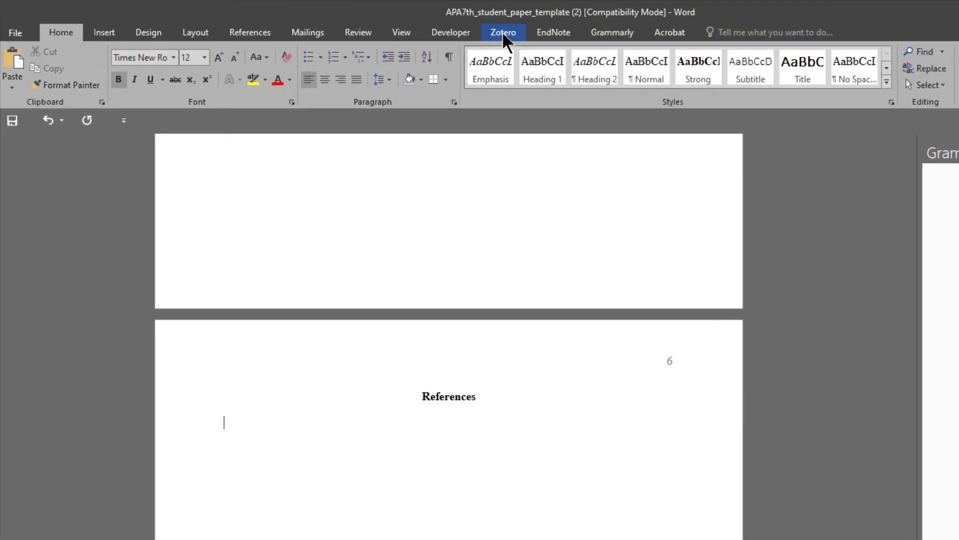
click(502, 32)
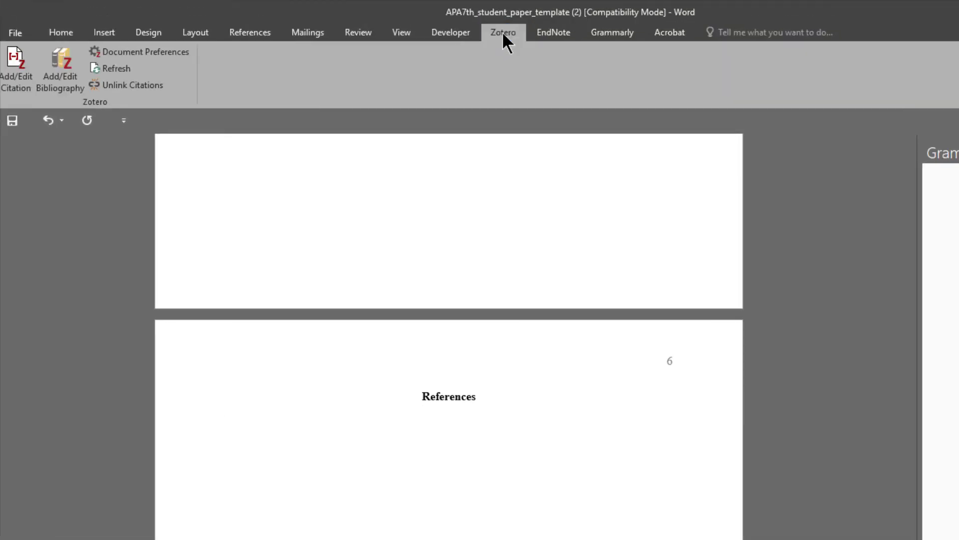
click(53, 83)
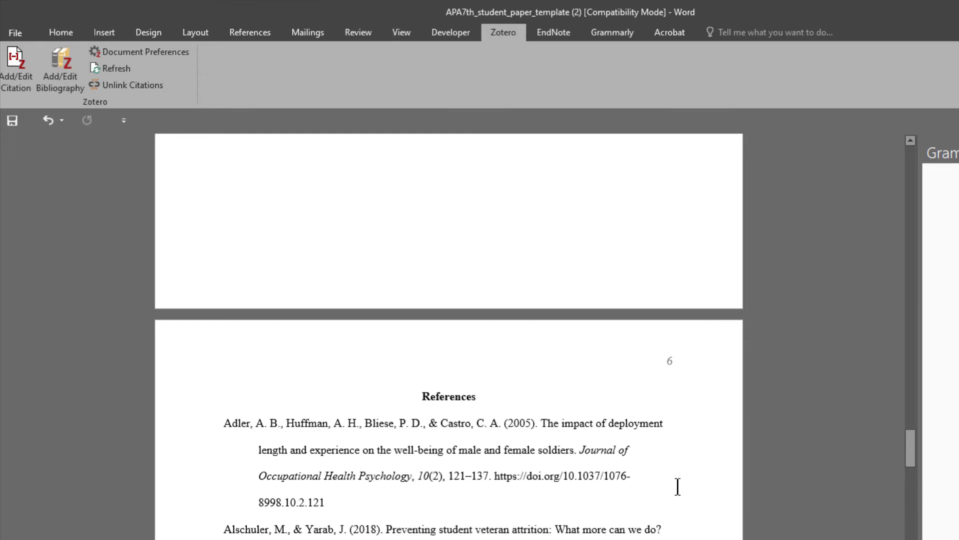
scroll(675, 487, down, 1)
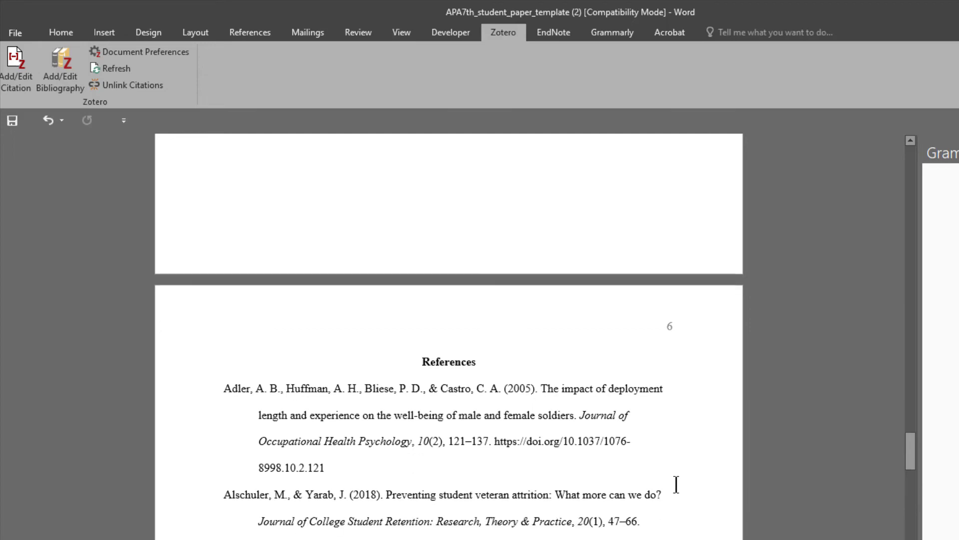
scroll(676, 483, down, 2)
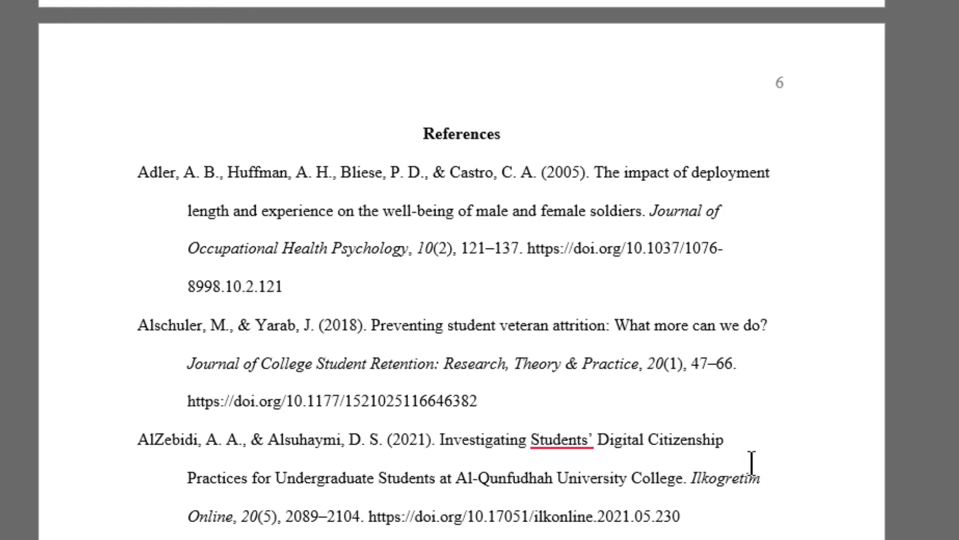
scroll(752, 464, down, 5)
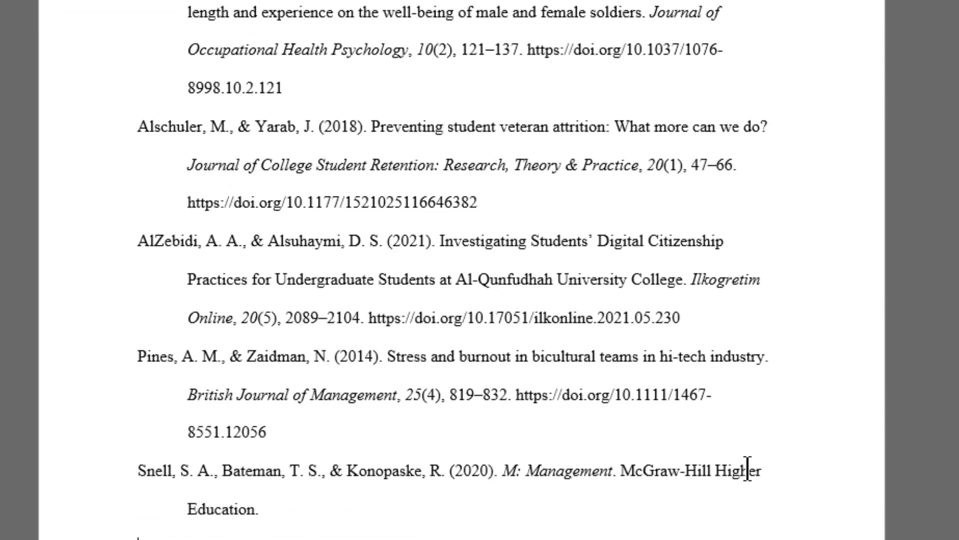